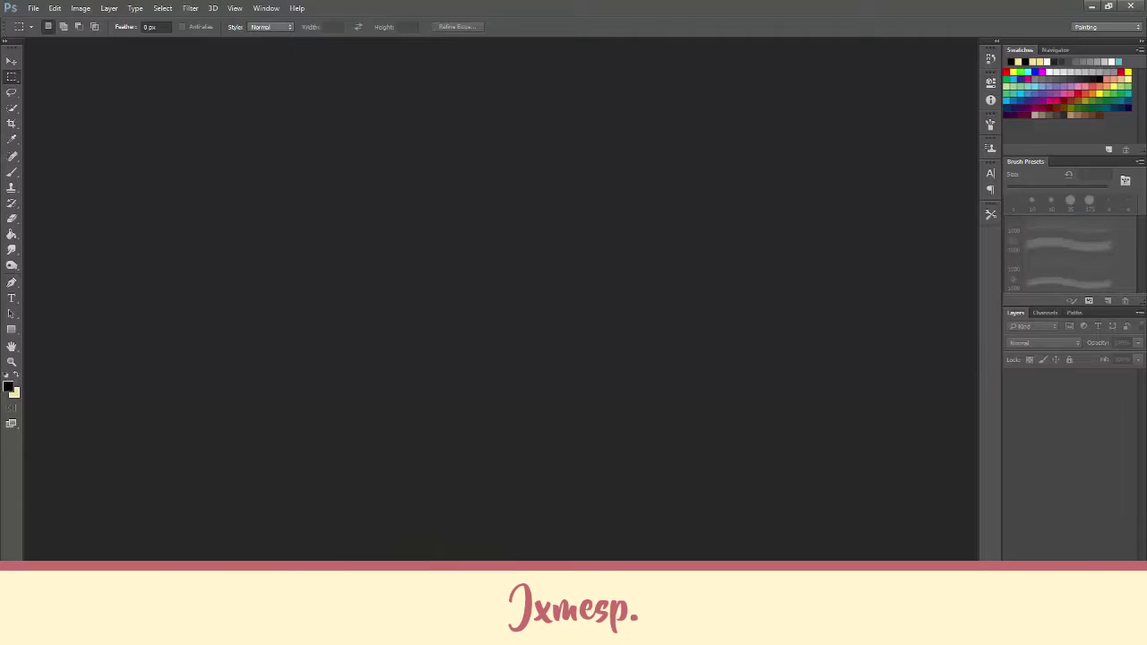
Find the Weeknd's House of Balloons cover in Google Images and save it to Pictures.
left_click(278, 549)
type("the weeknd house of balloons")
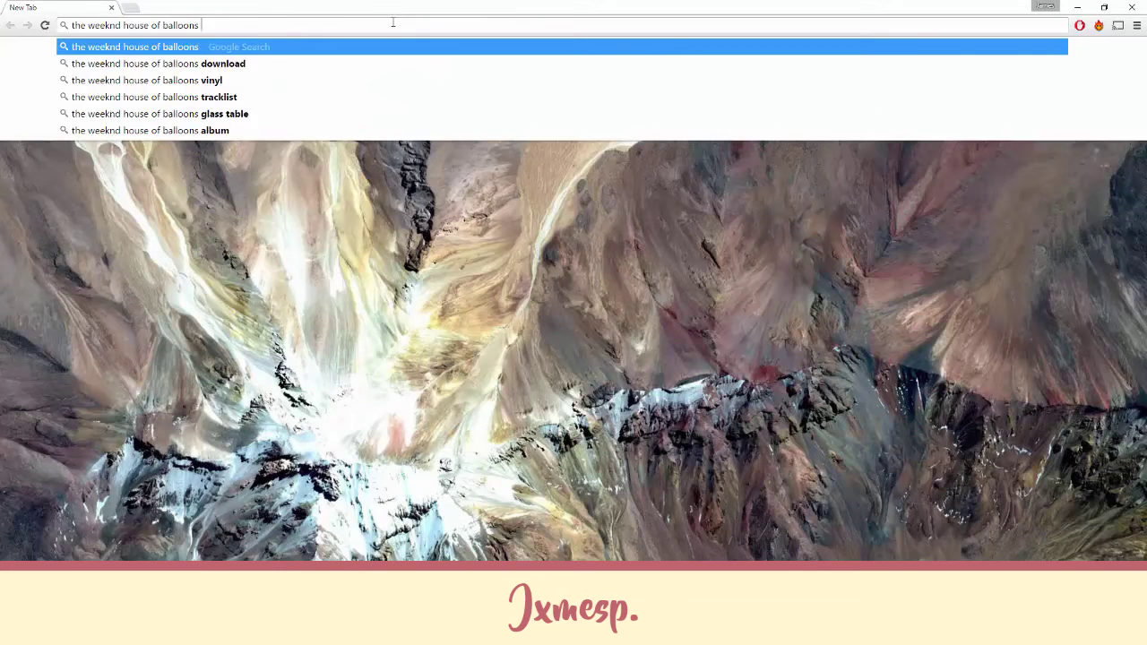
type(" album cover")
key("Return")
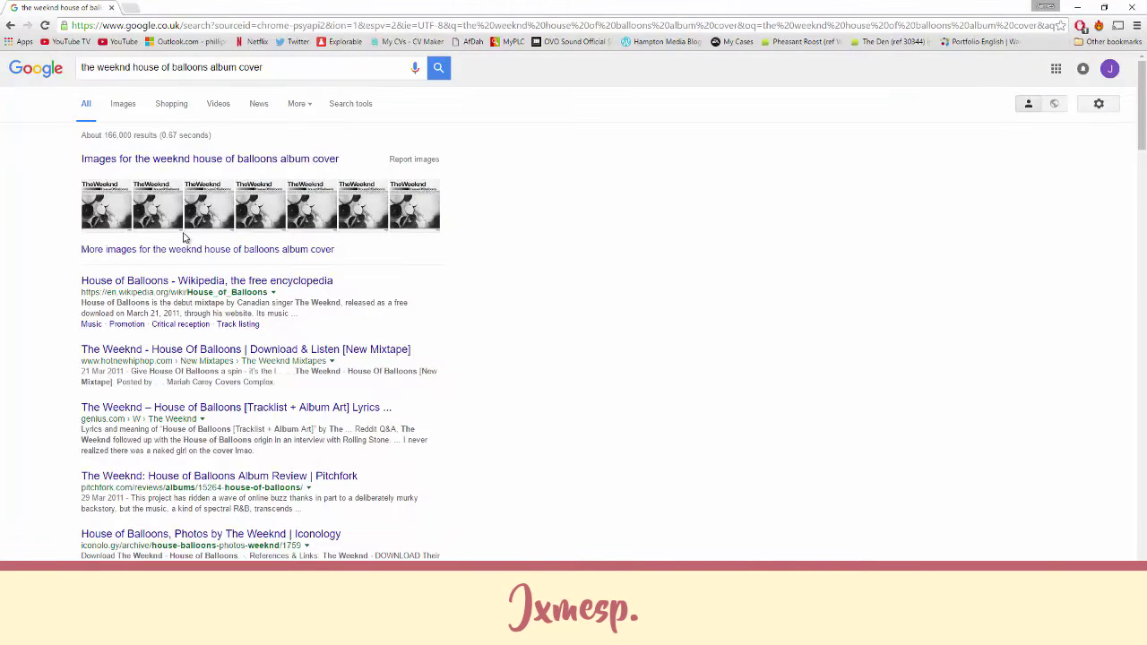
left_click(158, 206)
left_click(708, 188)
right_click(377, 404)
left_click(430, 458)
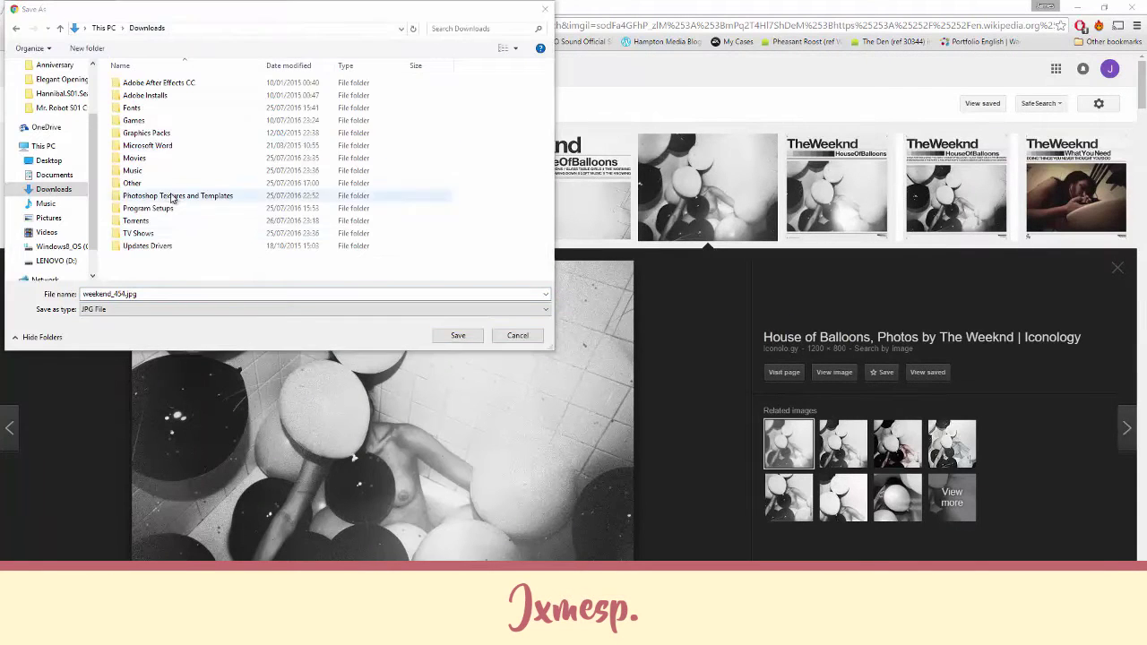
left_click(49, 218)
key("Return")
Search 'the weeknd thursday album cover' and save the Thursday cover image.
triple_click(224, 68)
type("the weeknd thursday album cover")
key("Return")
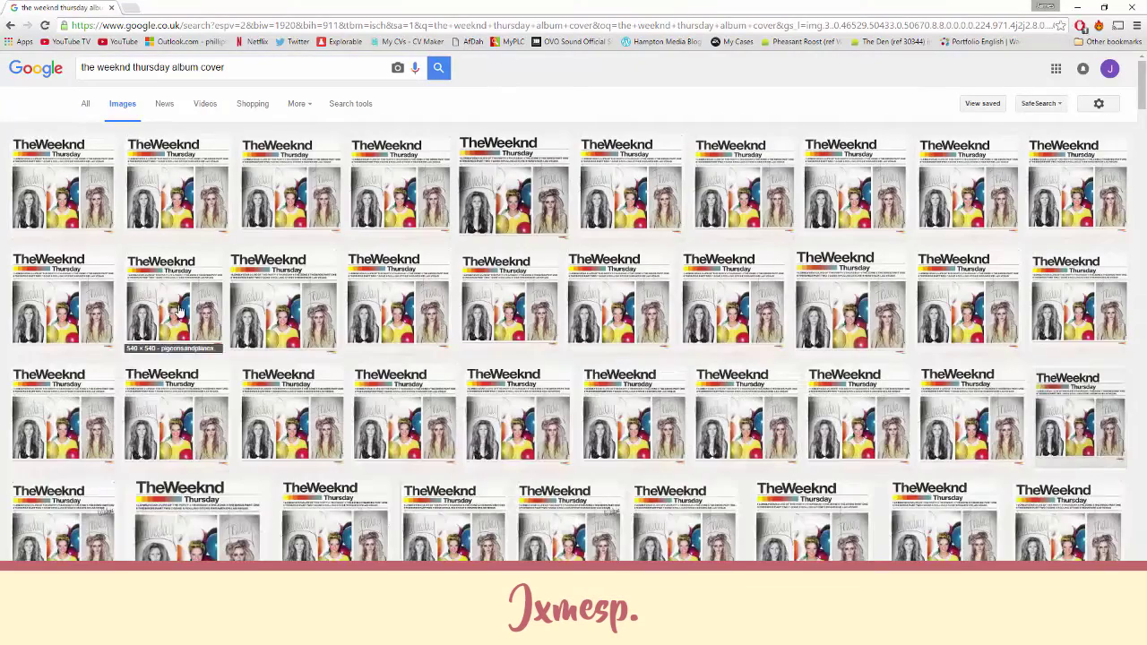
left_click(79, 199)
right_click(422, 365)
key("Down")
key("Return")
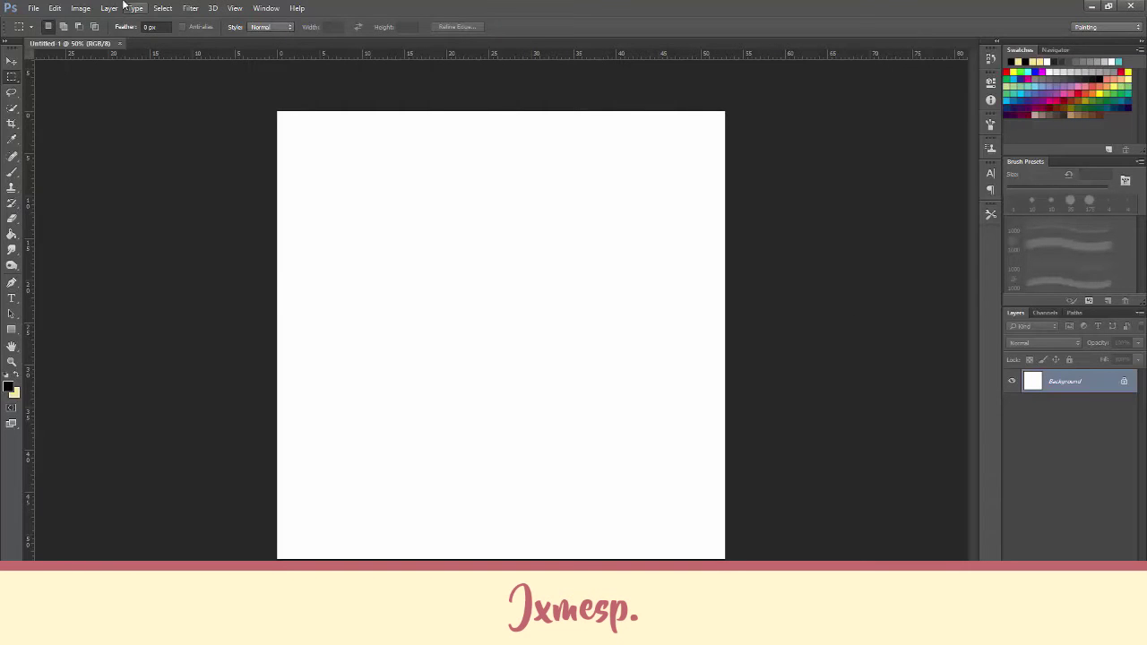
Open the saved cover images and clear a selected band of the cover to transparency.
key("ctrl+o")
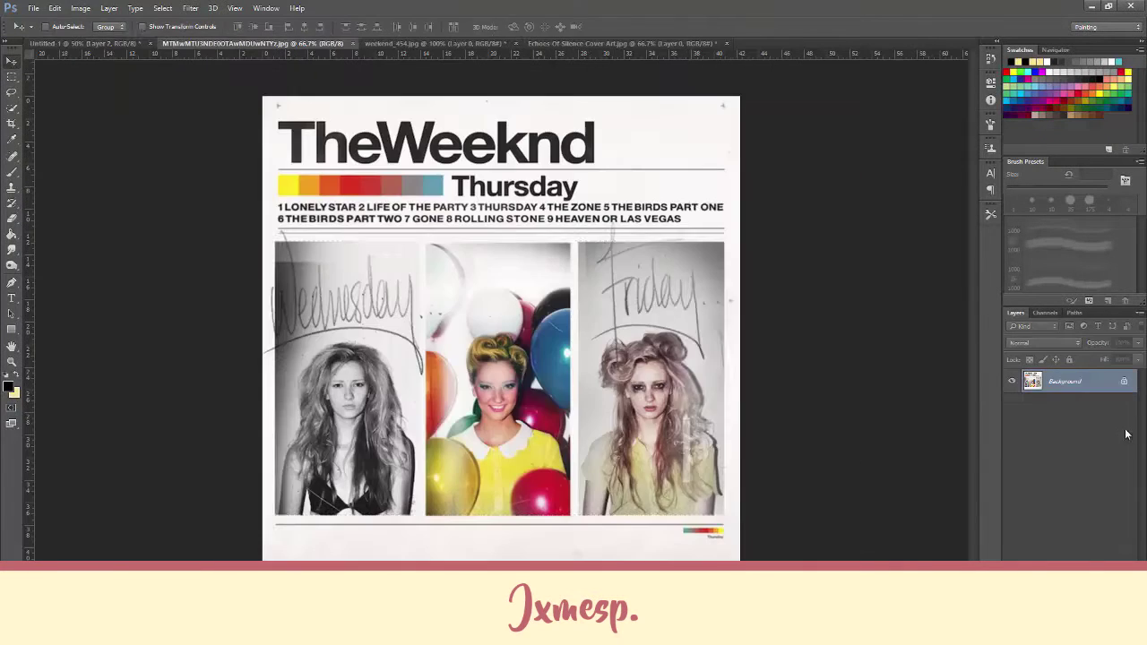
key("m")
left_click_drag(724, 517, 274, 241)
key("ctrl+shift+i")
key("Delete")
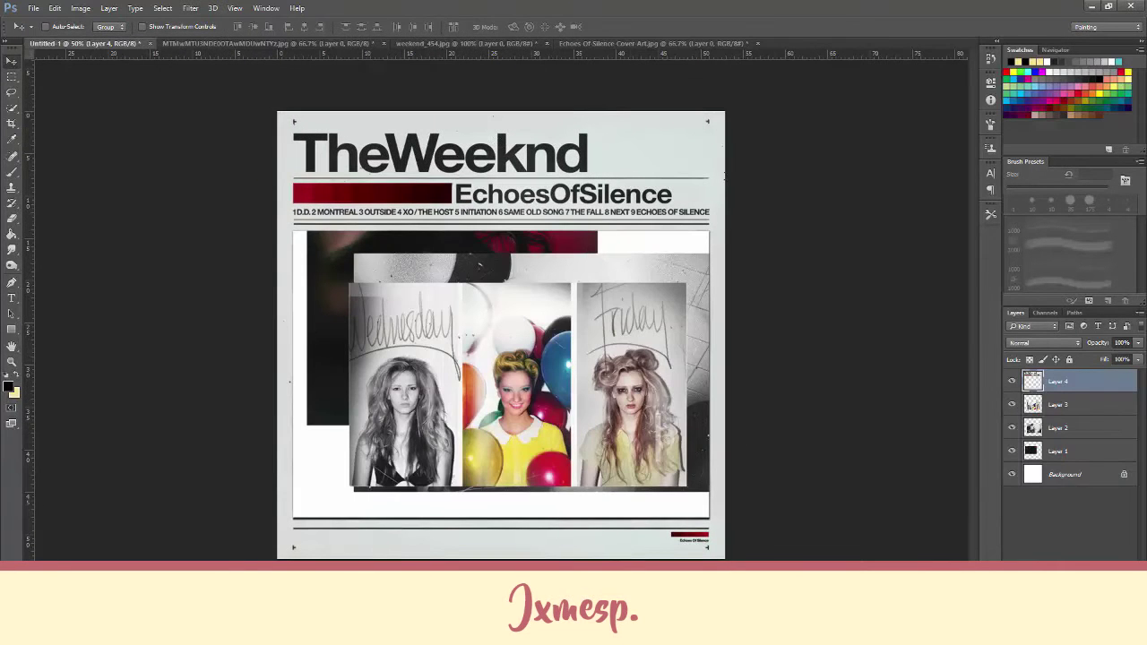
Hide the photos on Layers 3, 2 and 1, then deselect.
left_click(1012, 405)
left_click(1012, 427)
left_click(1012, 451)
right_click(661, 428)
left_click(682, 287)
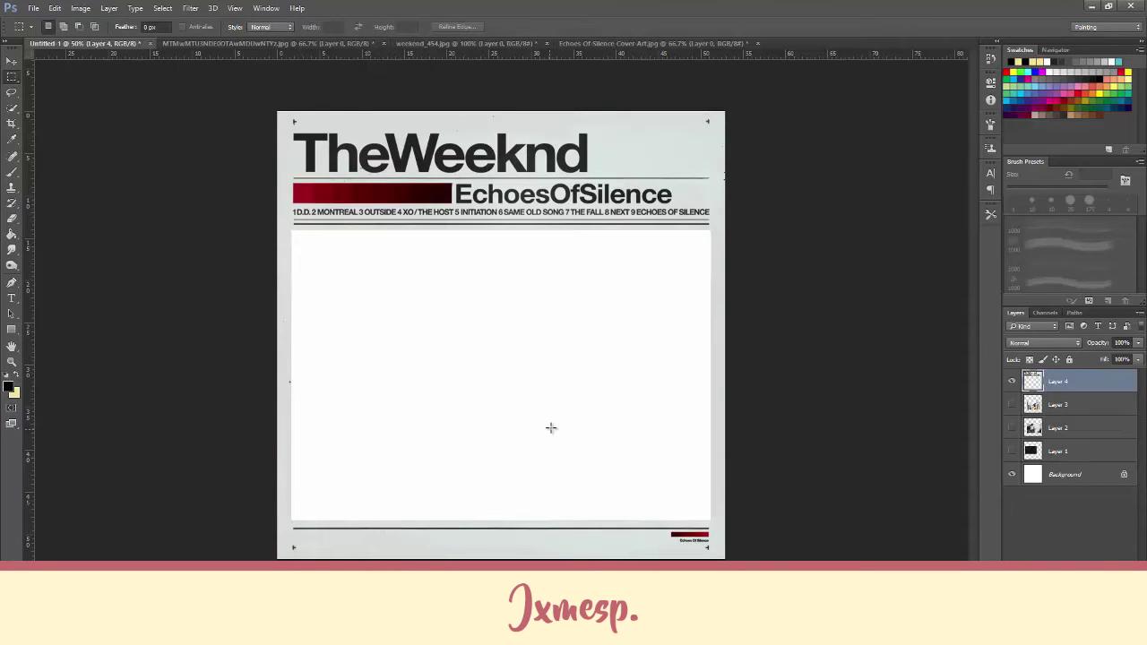
Drag ruler guides that divide the blank panel into three columns.
scroll(635, 135, "up", 2)
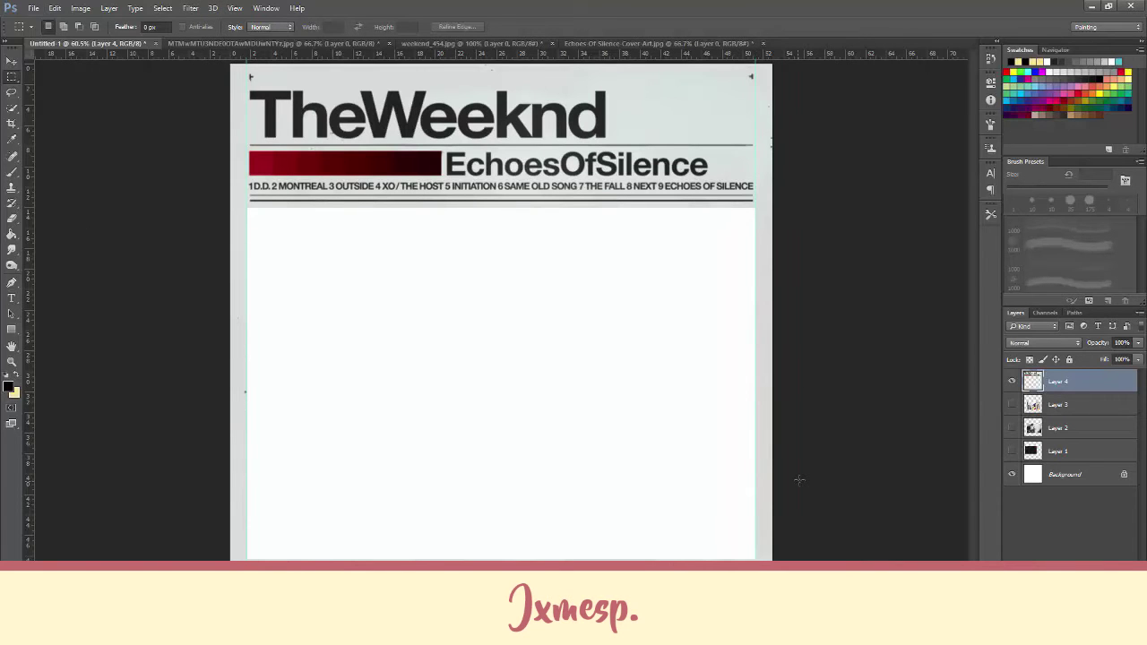
left_click_drag(27, 259, 250, 259)
left_click_drag(356, 377, 578, 447)
Apply the colour overlay and enlarge the middle photo to fill the centre column.
right_click(555, 362)
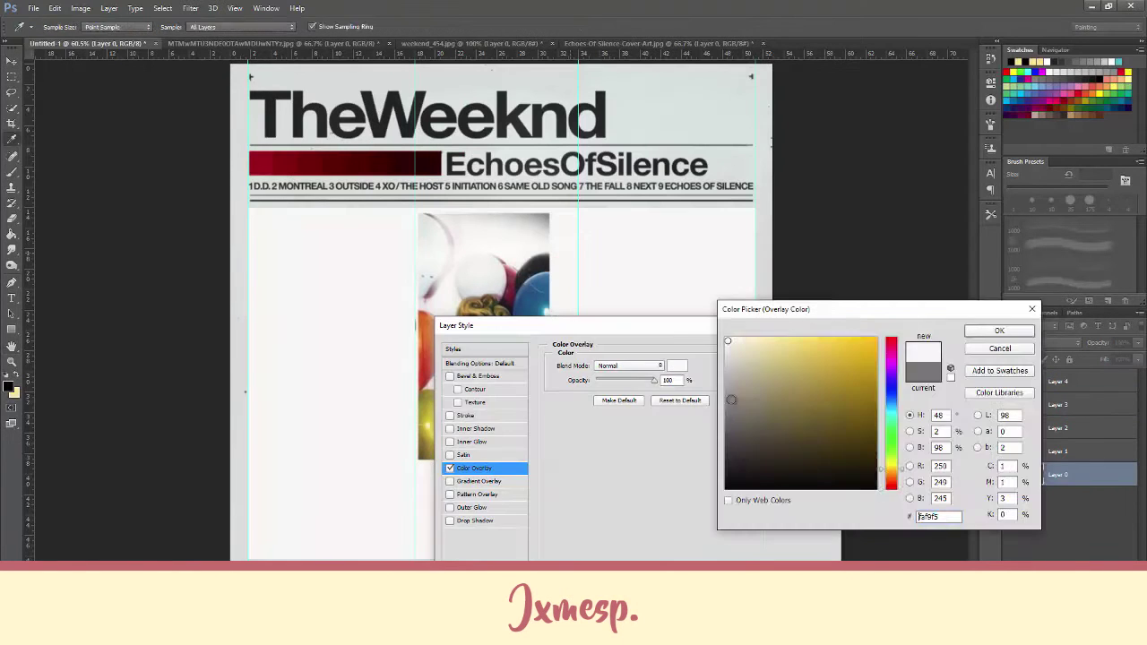
left_click(1000, 331)
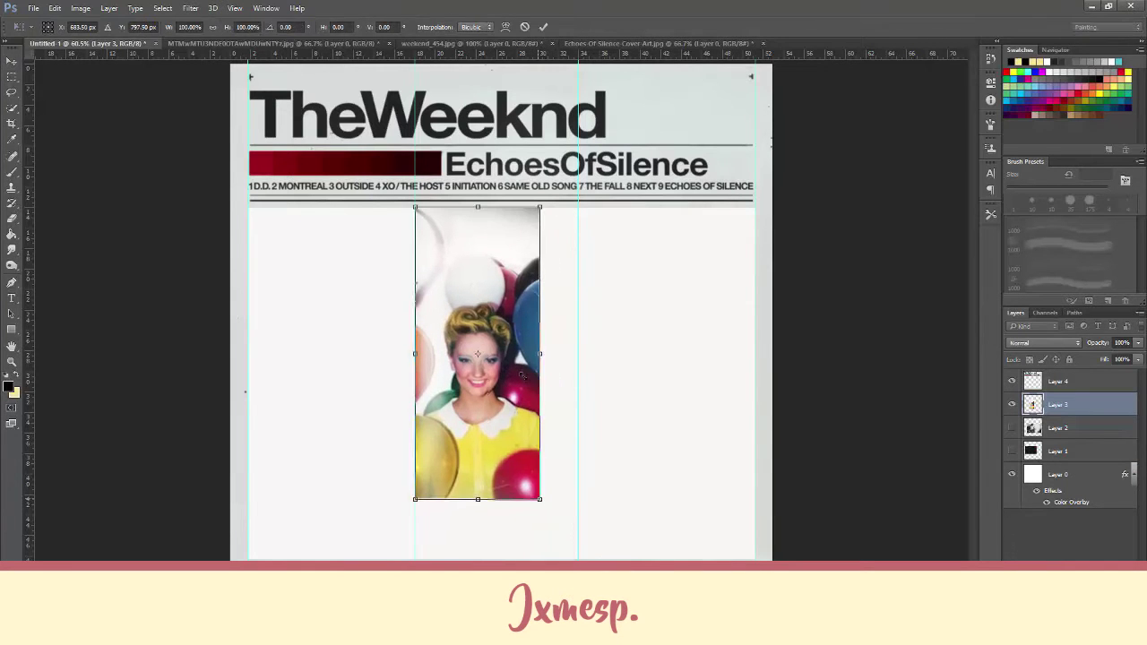
key("ctrl+t")
left_click_drag(571, 229, 580, 207)
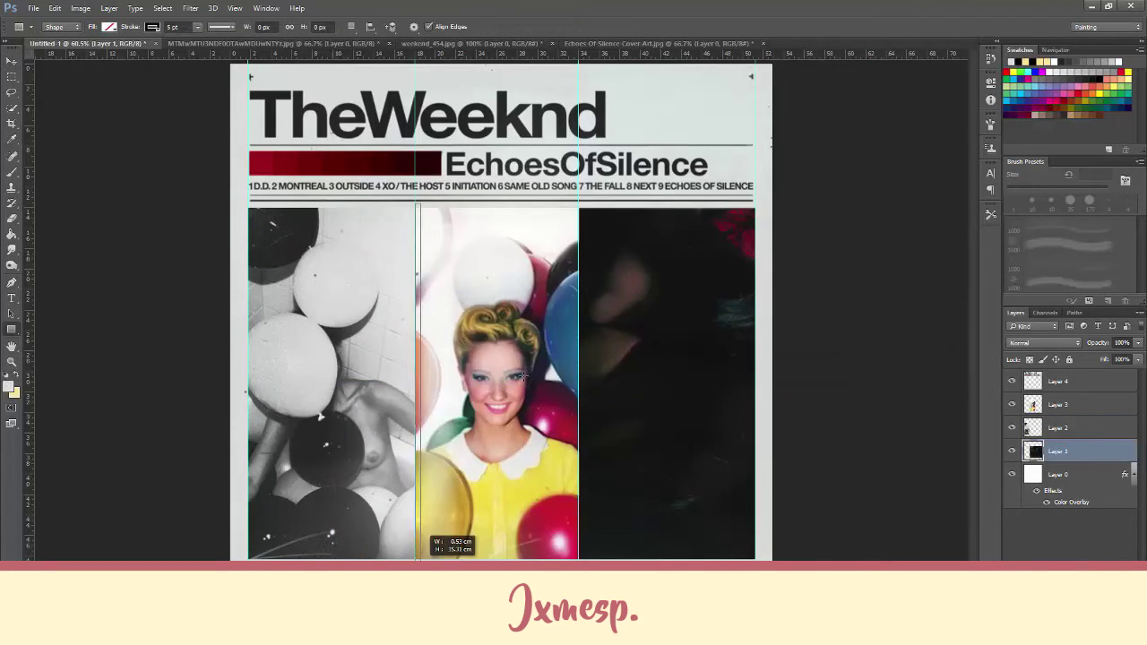
Copy the red strip rightwards, rotate it vertical and stretch it across the right column.
key("v")
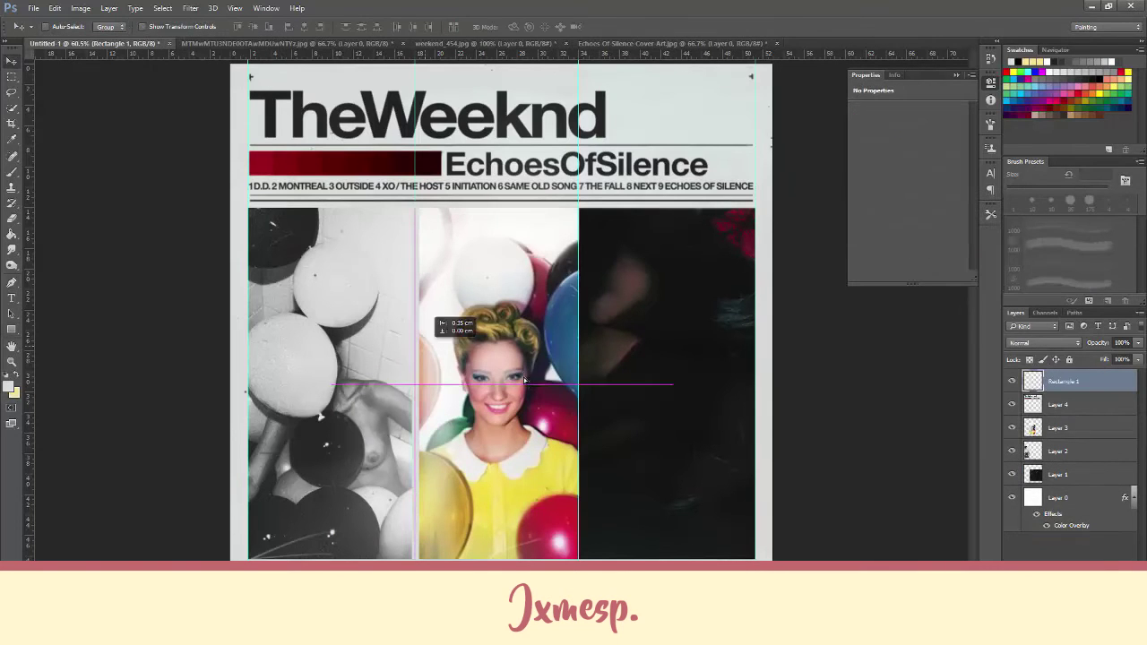
left_click_drag(419, 307, 581, 394)
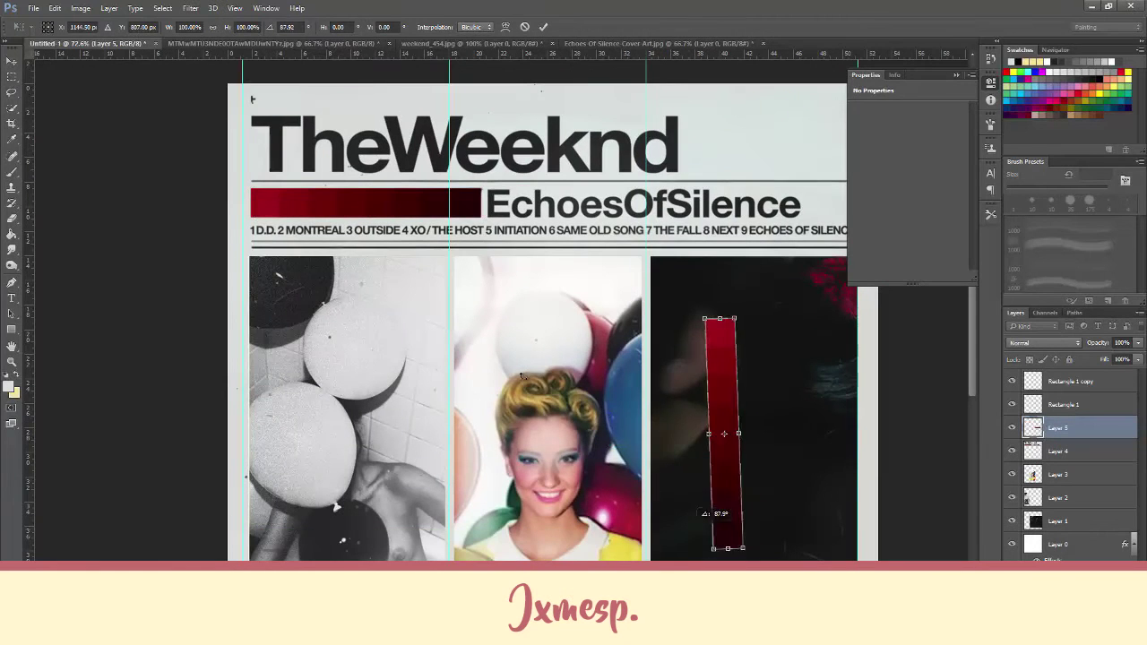
left_click_drag(706, 513, 702, 508)
key("ctrl+minus")
mouse_move(627, 448)
left_mouse_down()
mouse_move(650, 488)
mouse_move(714, 502)
left_mouse_up()
key("Return")
Fade the TheWeeknd_invert_2 layer to 31% opacity.
key("ctrl+Tab")
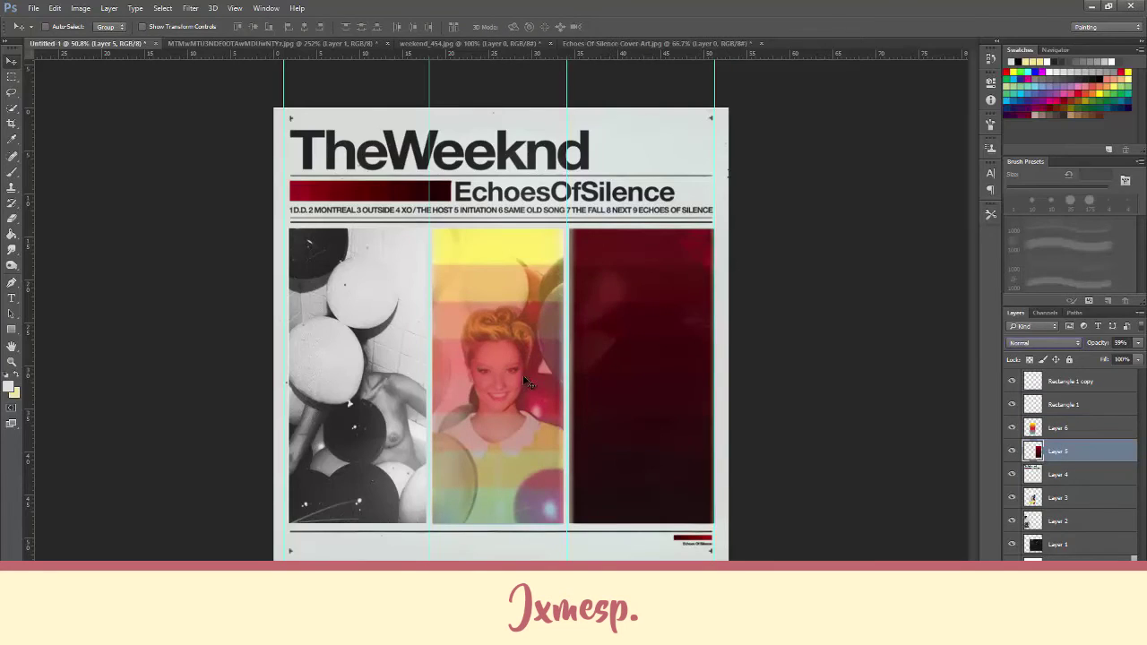
key("Escape")
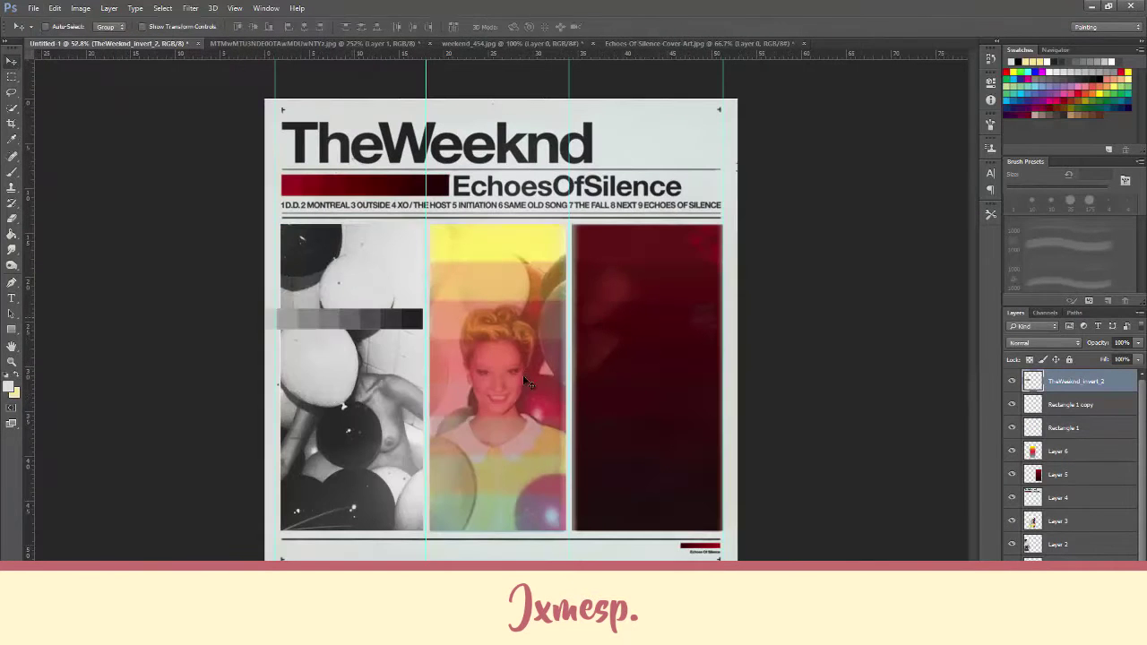
key("3")
key("1")
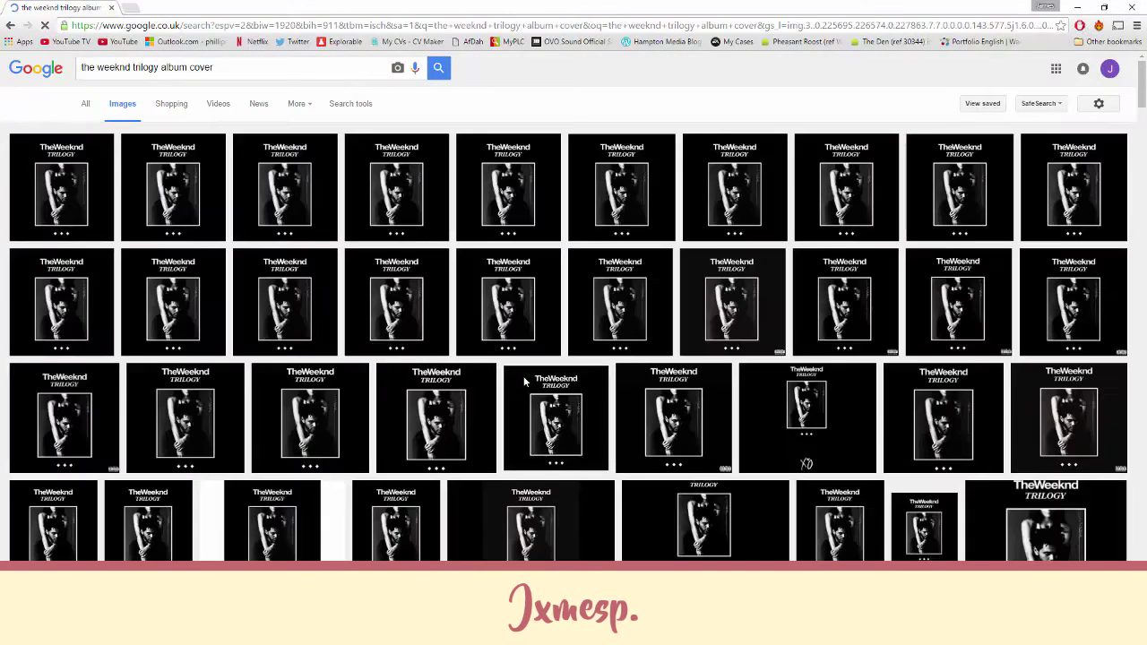
Open the Weeknd Trilogy album cover preview in Google Images.
left_click(525, 383)
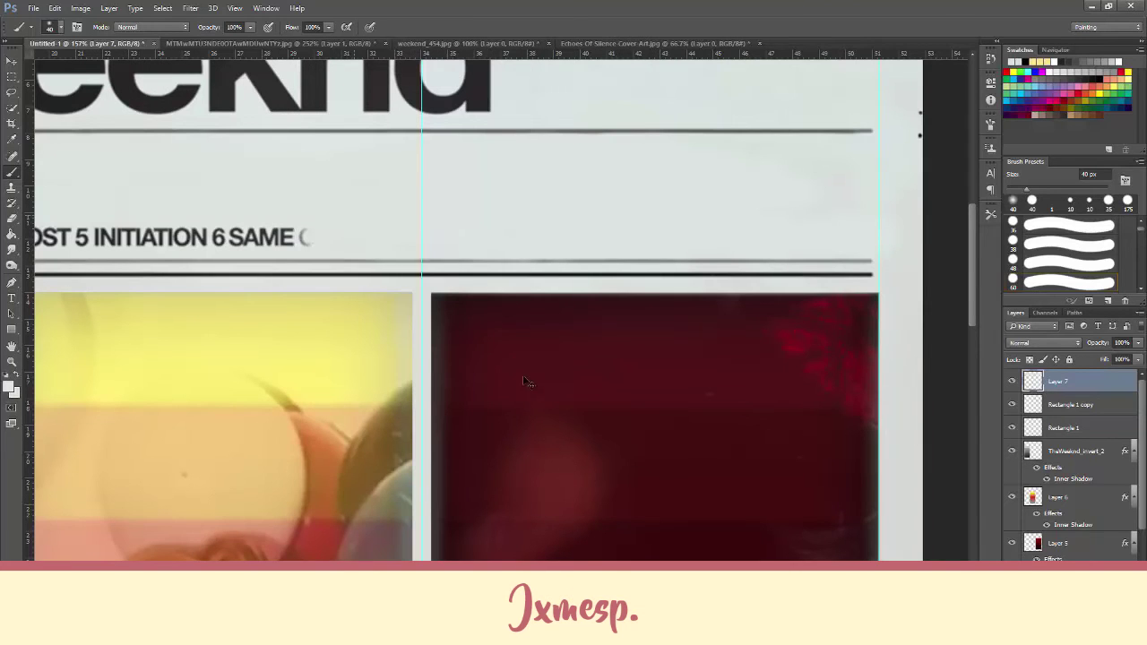
Scroll the canvas left and up to bring the old title and label into view.
scroll(525, 381, "left", 3)
scroll(525, 377, "left", 5)
scroll(525, 376, "left", 2)
scroll(524, 377, "up", 1)
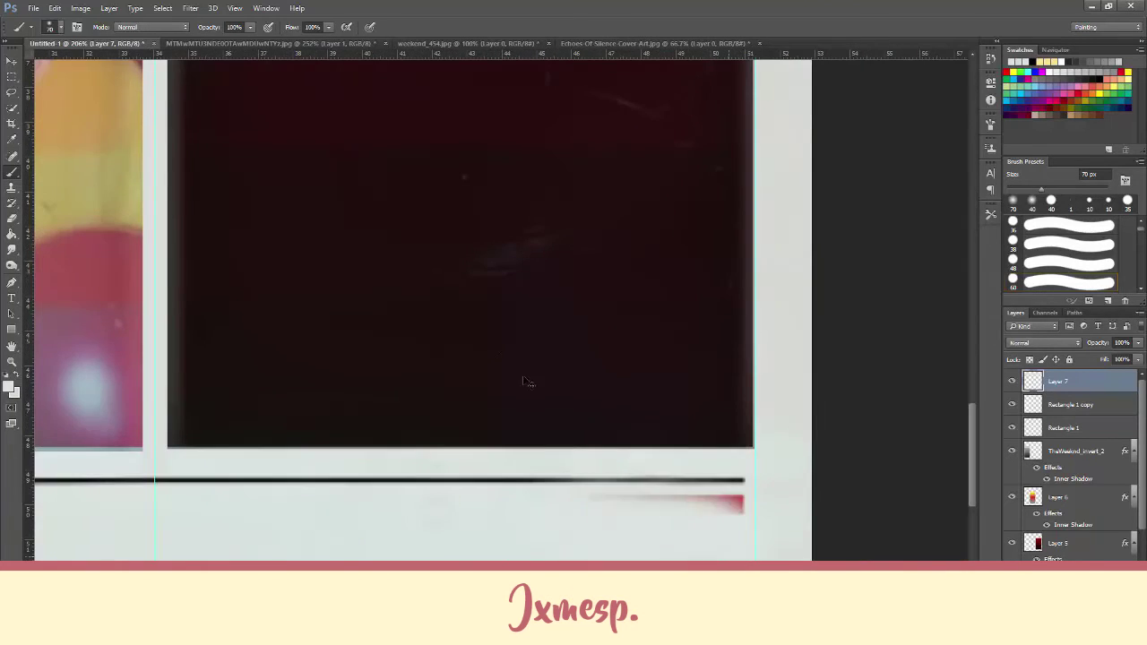
scroll(524, 376, "up", 3)
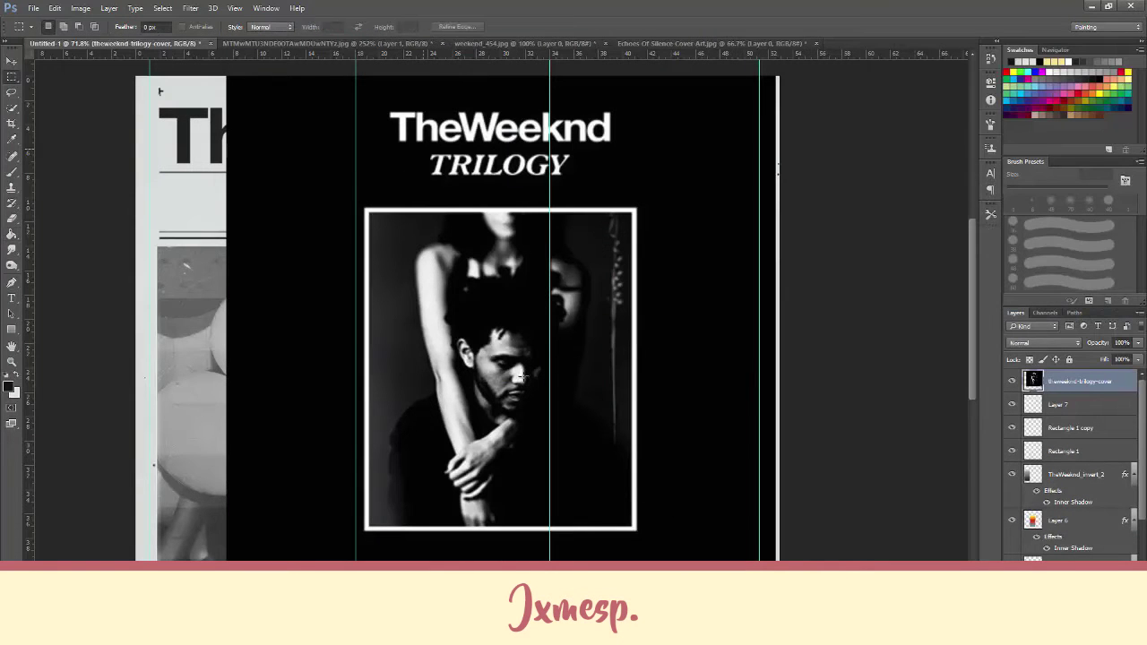
Stroke the traced path outlining the R of the TRILOGY lettering.
right_click(523, 376)
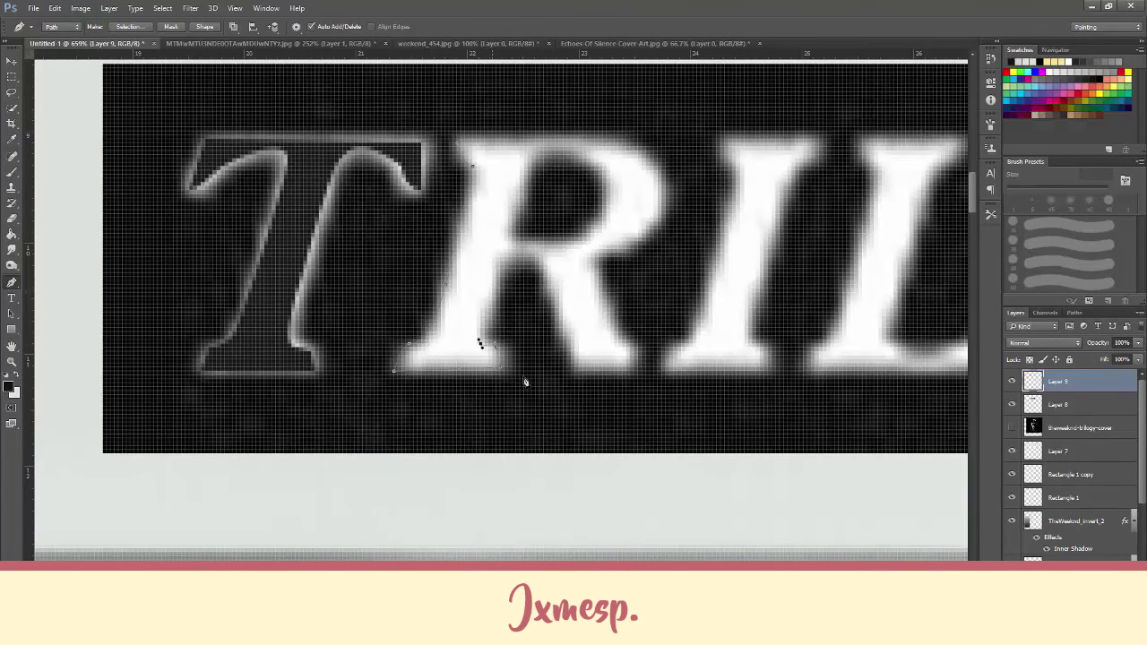
right_click(525, 381)
left_click(551, 231)
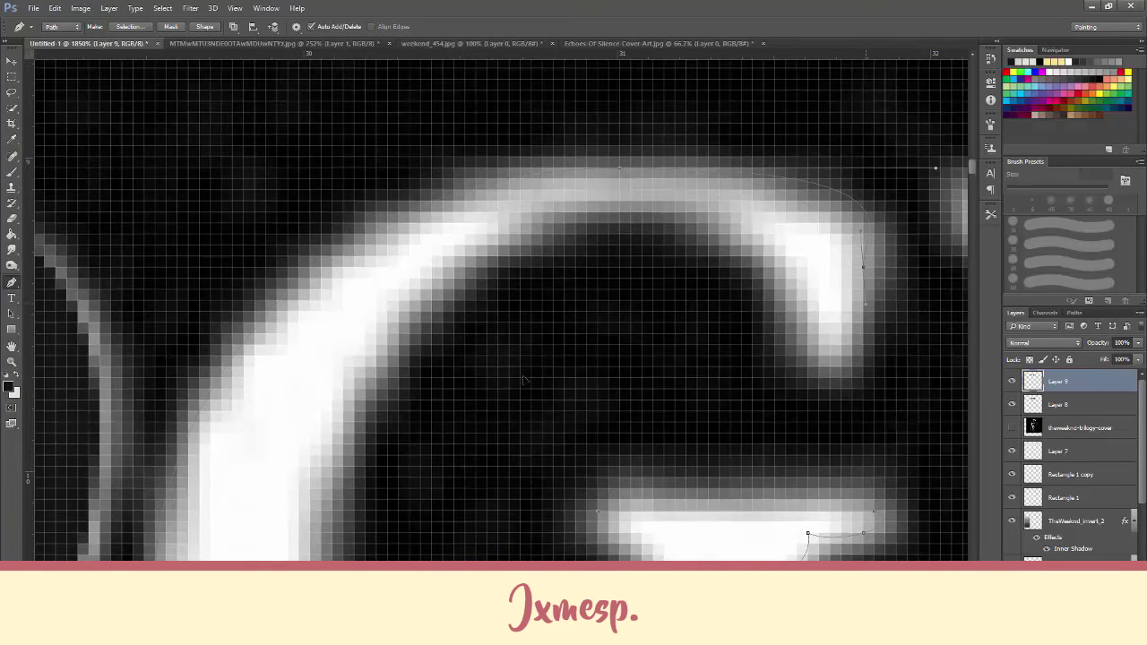
scroll(524, 381, "down", 3)
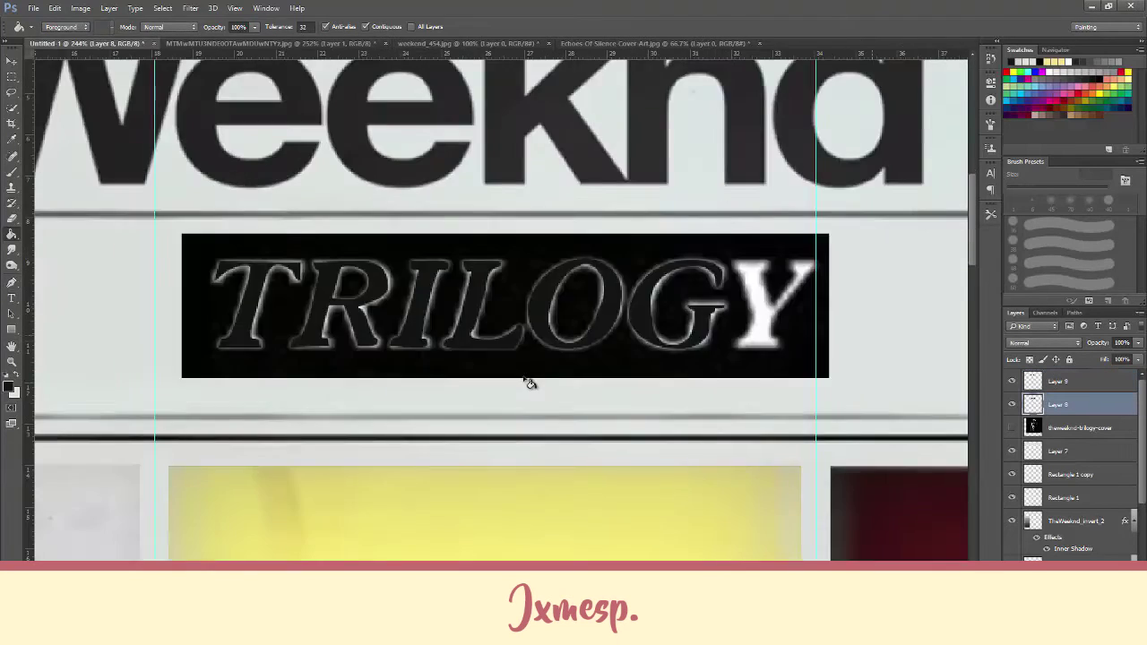
Fit the whole cover in the window to review the diamonds and TRILOGY row.
scroll(525, 381, "up", 1)
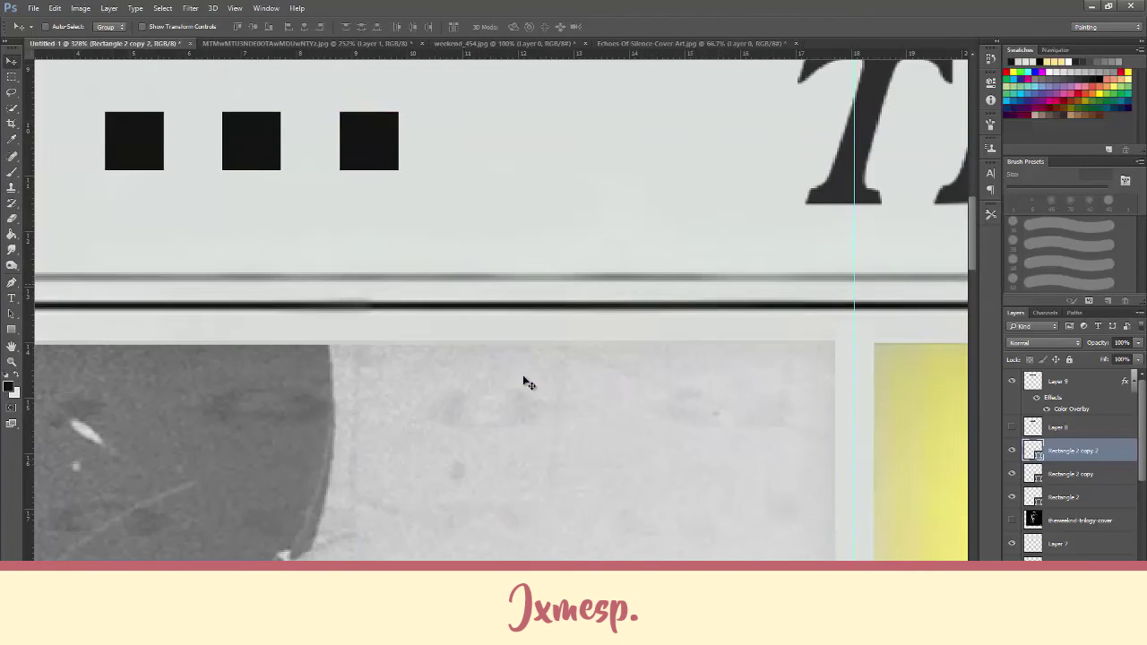
key("ctrl+0")
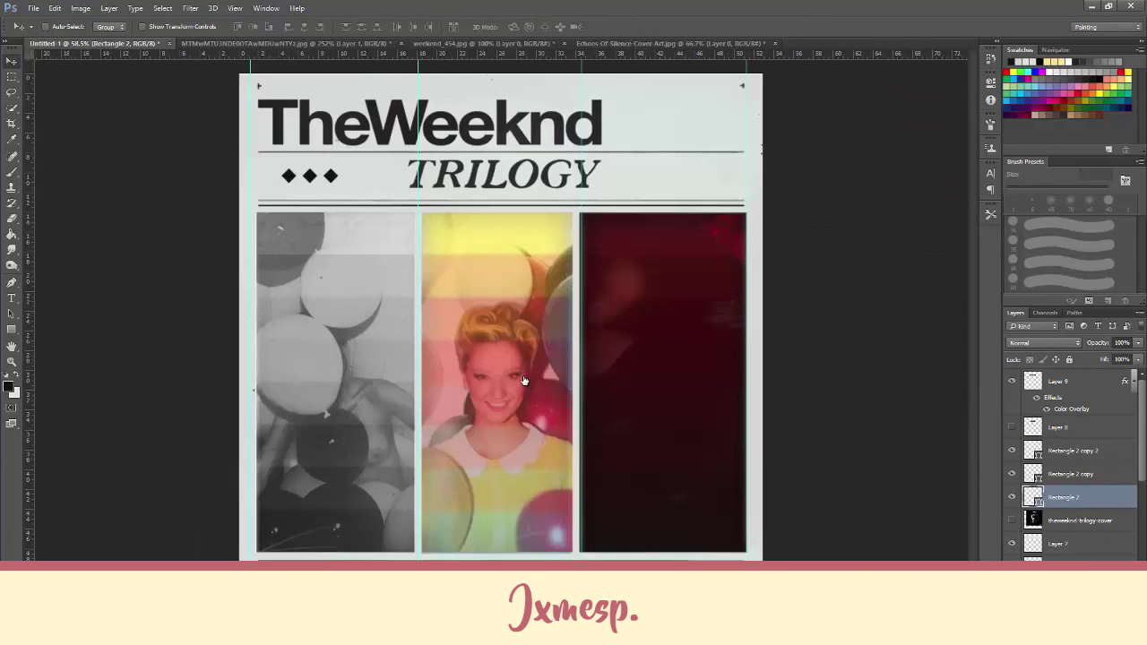
scroll(522, 375, "down", 2)
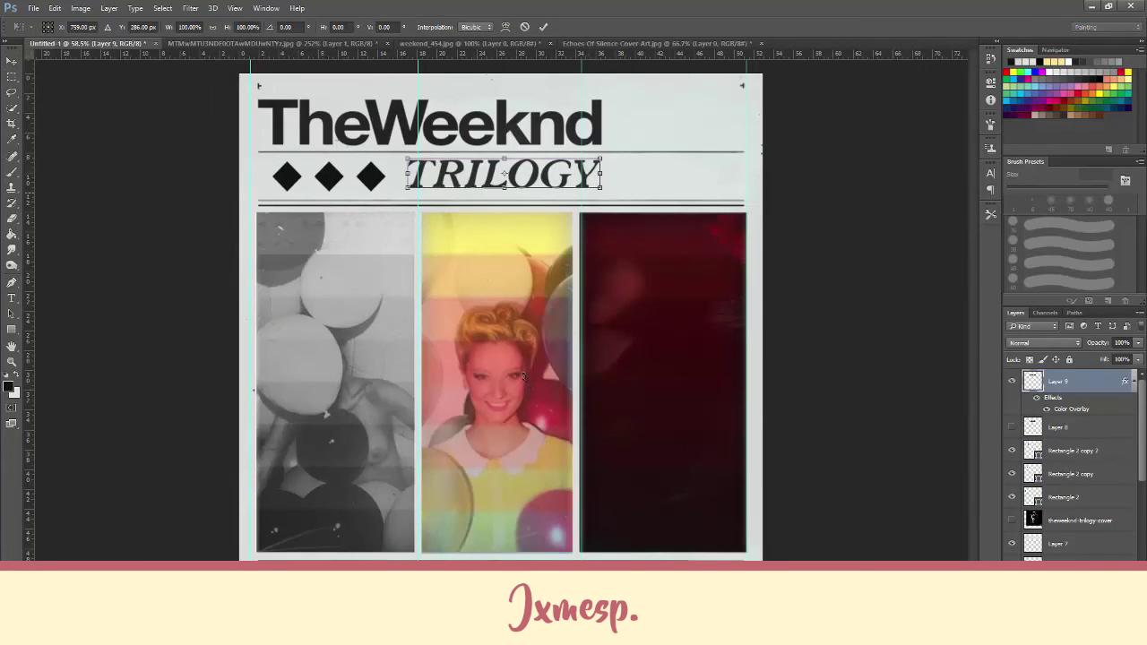
scroll(523, 375, "up", 3)
scroll(522, 374, "down", 3)
scroll(523, 375, "up", 1)
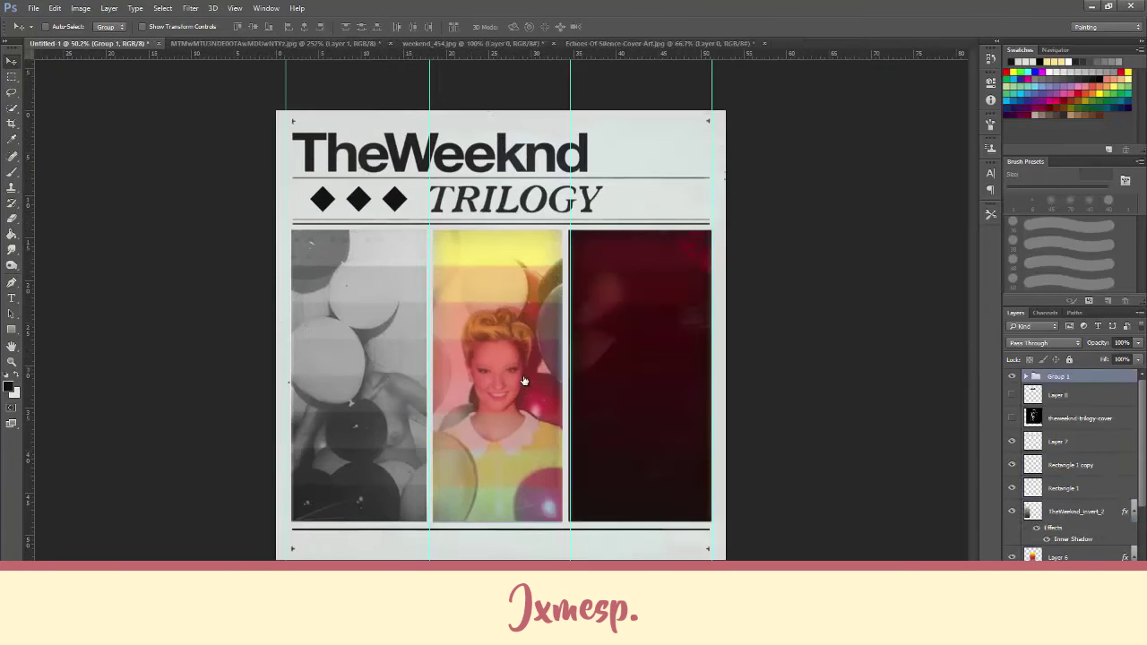
Begin scaling down the copied diamonds-and-TRILOGY group for the bottom-right corner.
scroll(525, 381, "up", 3)
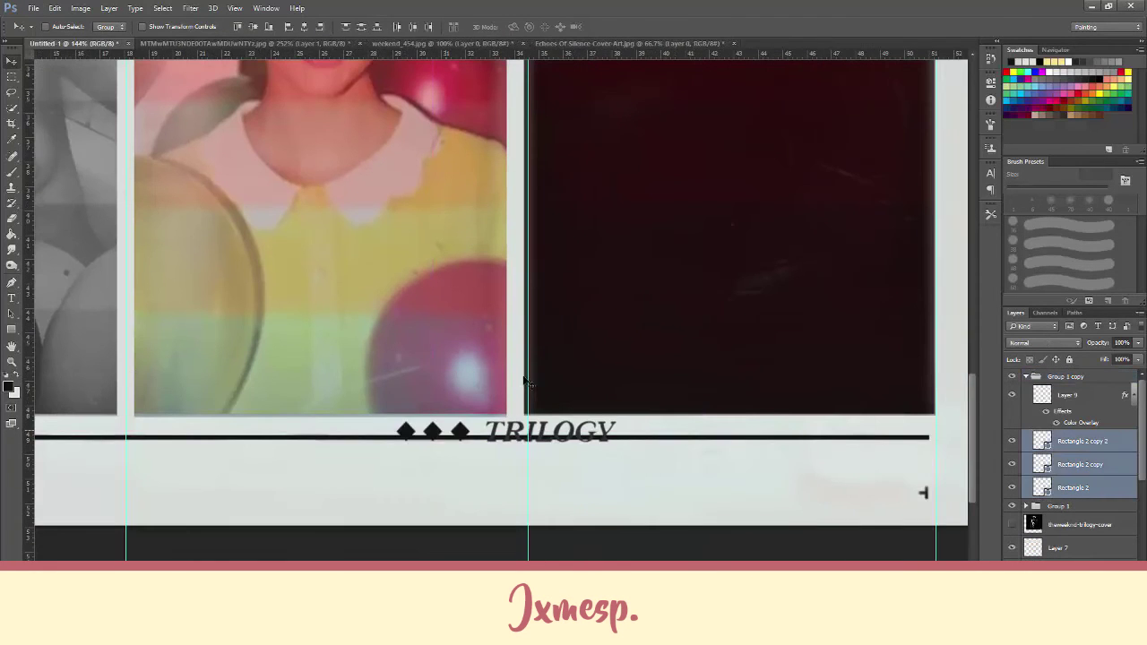
key("ctrl+t")
scroll(525, 382, "down", 3)
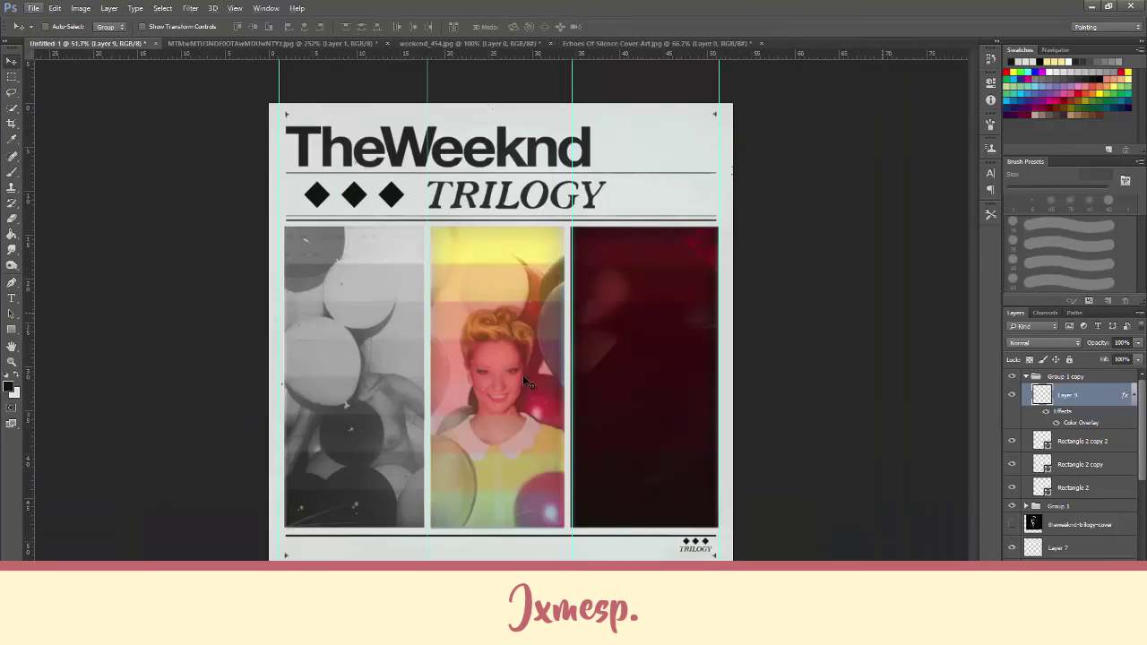